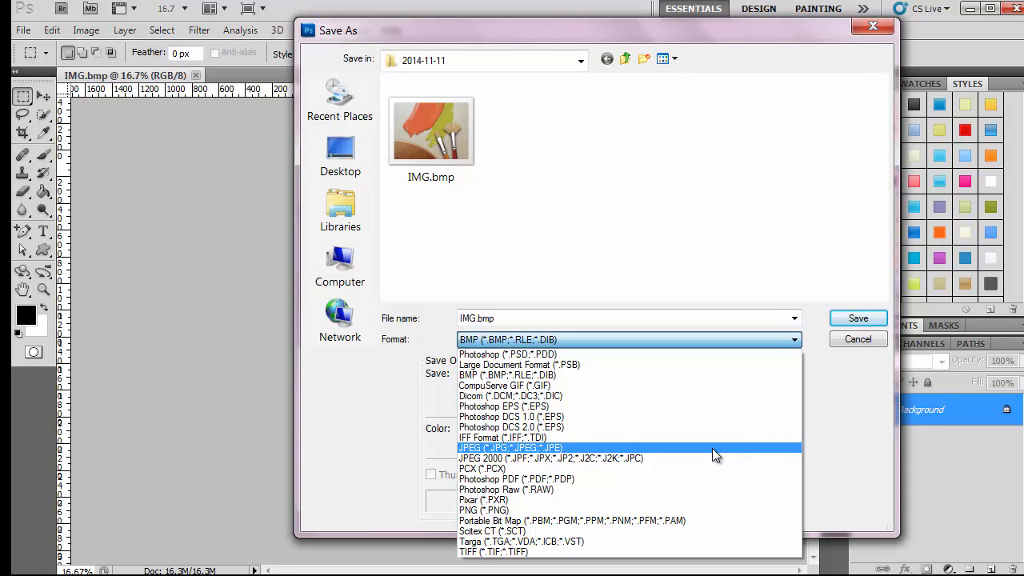
# Step: Save the scan in JPEG format under the name '3 family photos'
pyautogui.click(713, 448)
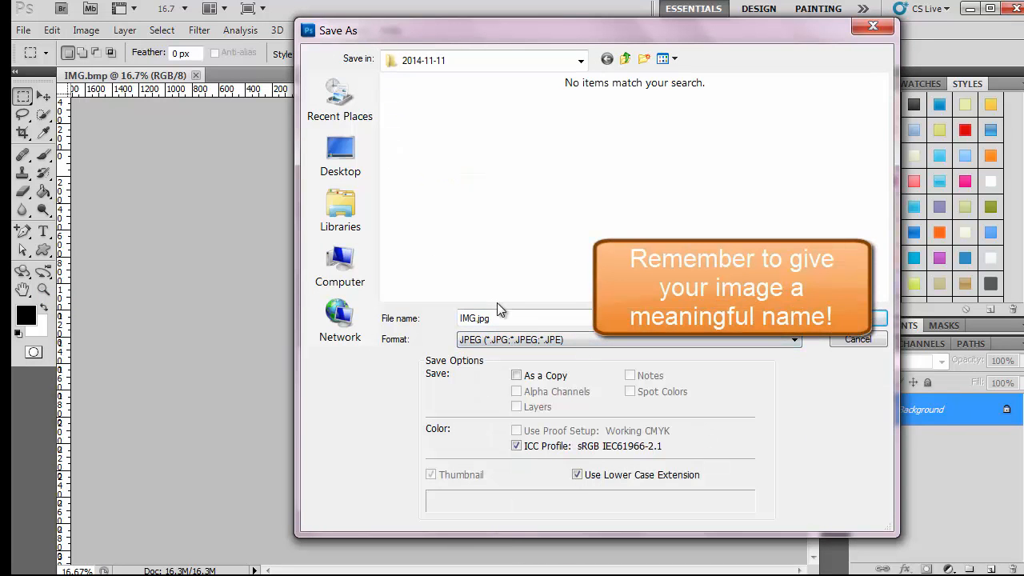
pyautogui.doubleClick(480, 318)
pyautogui.write('3 family photos')
pyautogui.press('Return')
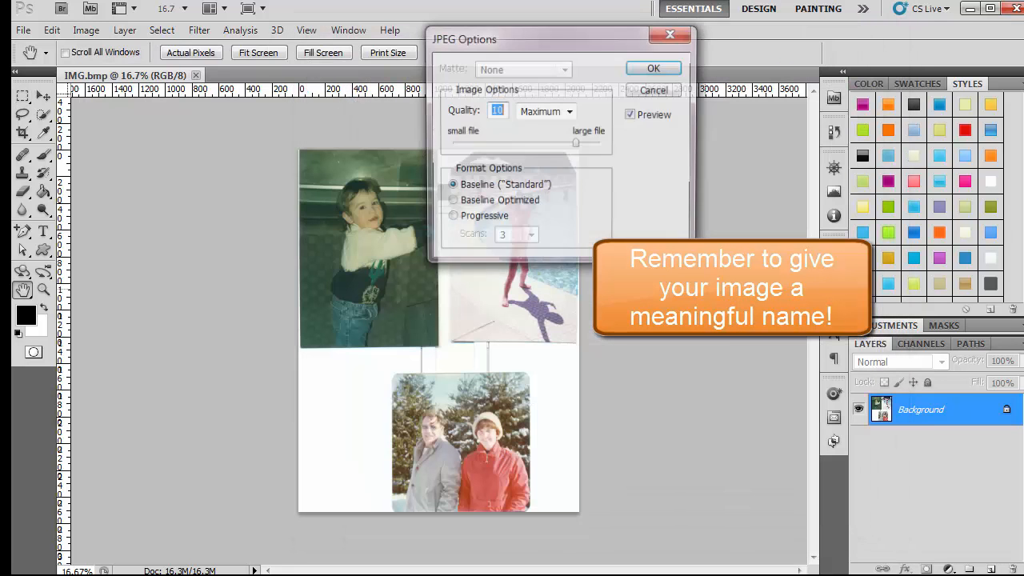
# Step: Raise the JPEG quality from 10 to the maximum of 12 and accept it
pyautogui.click(576, 145)
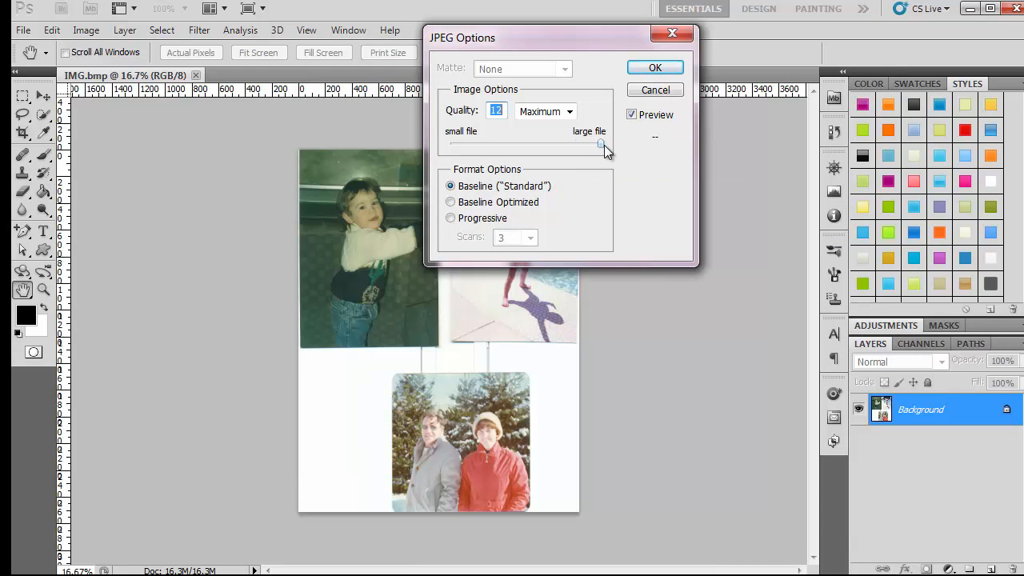
pyautogui.moveTo(604, 145); pyautogui.dragTo(604, 145)
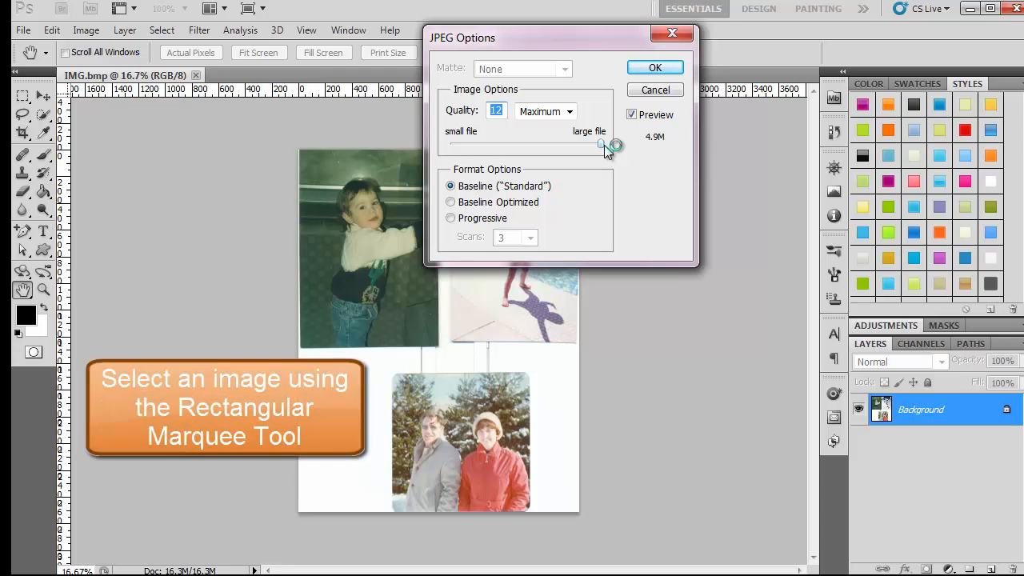
pyautogui.click(655, 69)
pyautogui.press('m')
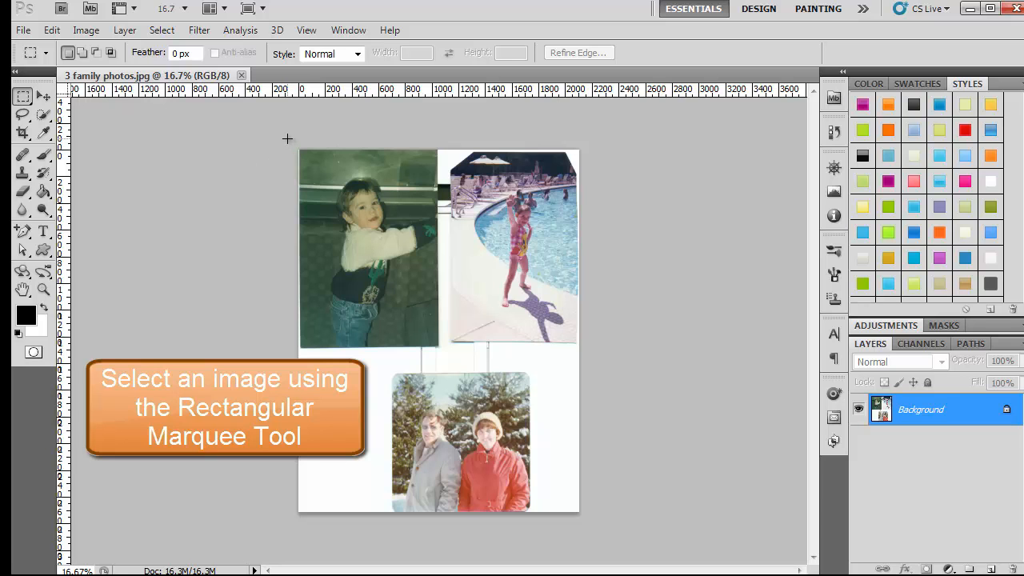
# Step: Select and copy the little boy's photo at top left, then start a 1038 × 1462 clipboard-sized document
pyautogui.moveTo(299, 151); pyautogui.dragTo(439, 349)
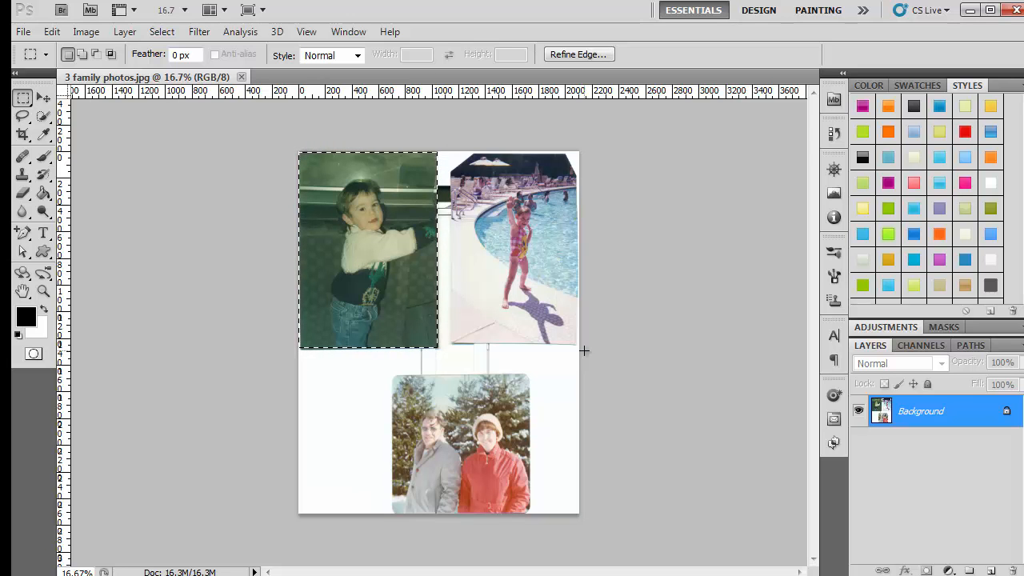
pyautogui.hotkey('ctrl', 'c')
pyautogui.hotkey('ctrl', 'n')
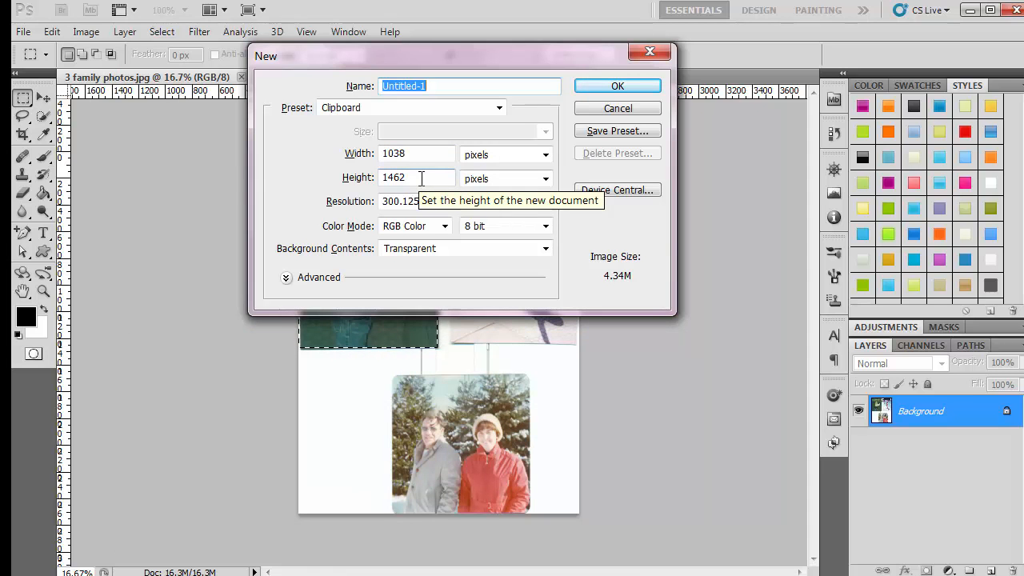
# Step: Name the new transparent document 'little boy' and create it
pyautogui.moveTo(438, 85); pyautogui.dragTo(342, 86)
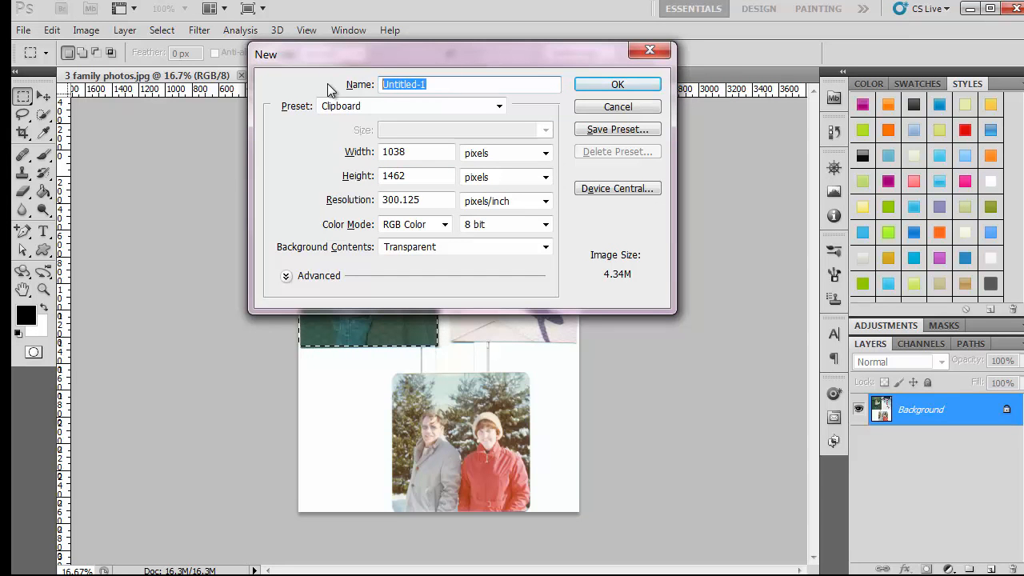
pyautogui.write('litt')
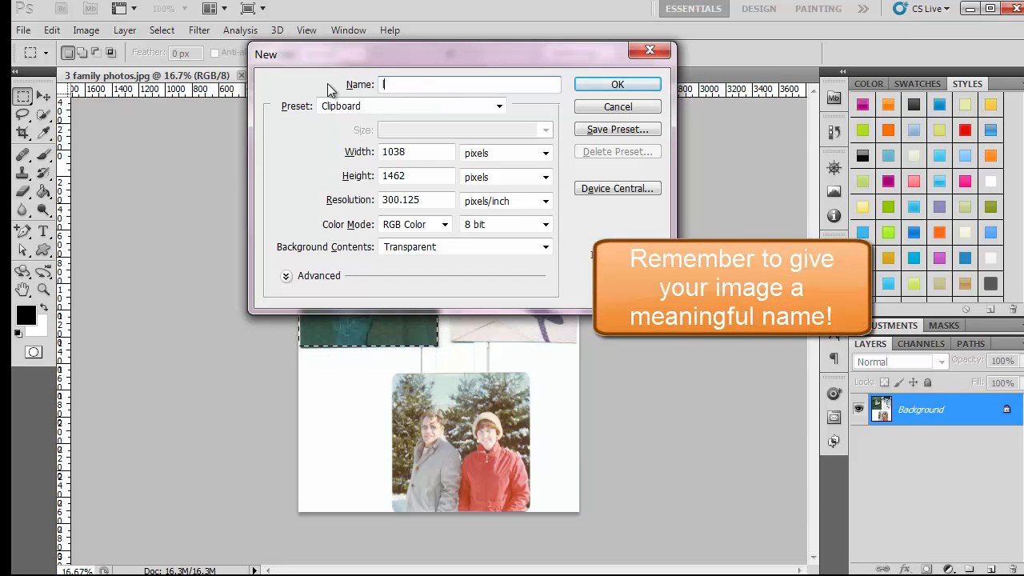
pyautogui.write('le bu')
pyautogui.press('BackSpace')
pyautogui.write('oy')
pyautogui.click(598, 84)
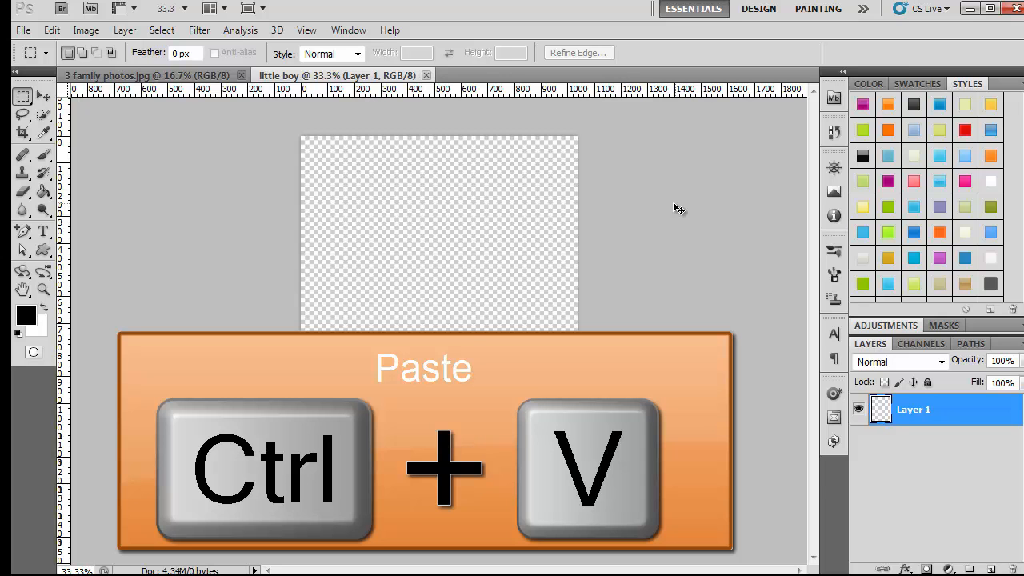
# Step: Paste the boy's photo into little boy and crop away the thin white strip on its left
pyautogui.hotkey('ctrl', 'v')
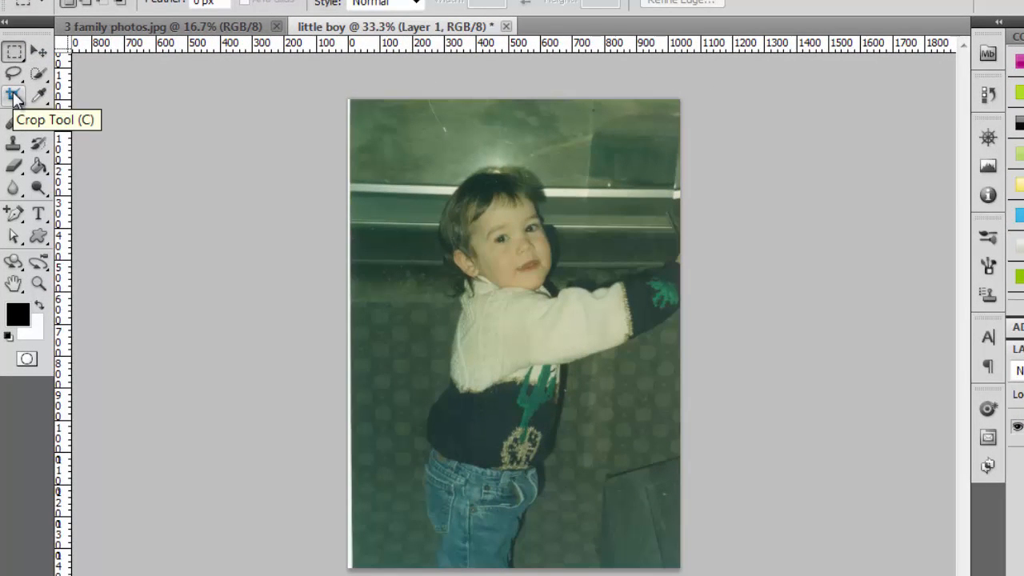
pyautogui.click(15, 96)
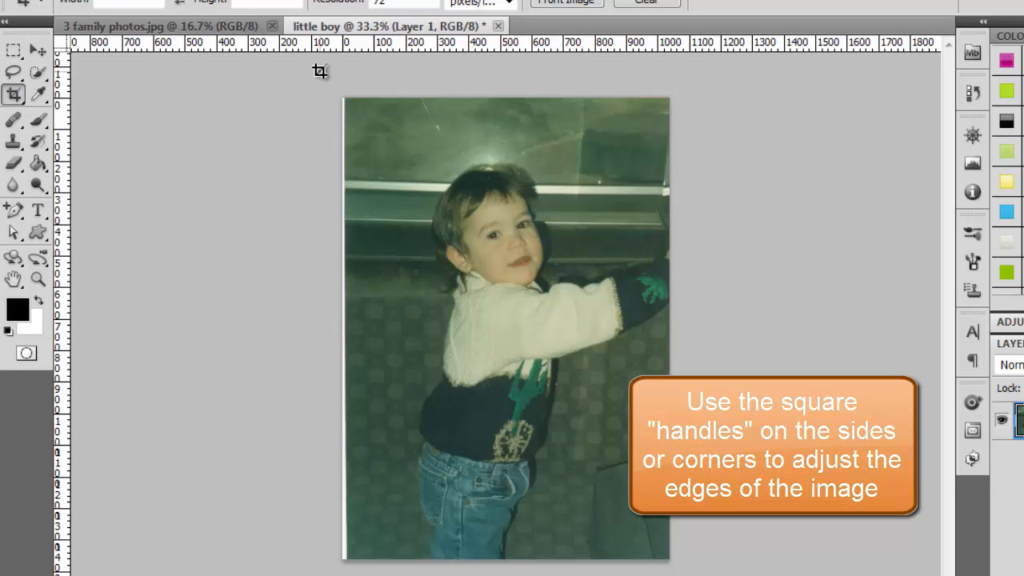
pyautogui.moveTo(320, 71); pyautogui.dragTo(847, 574)
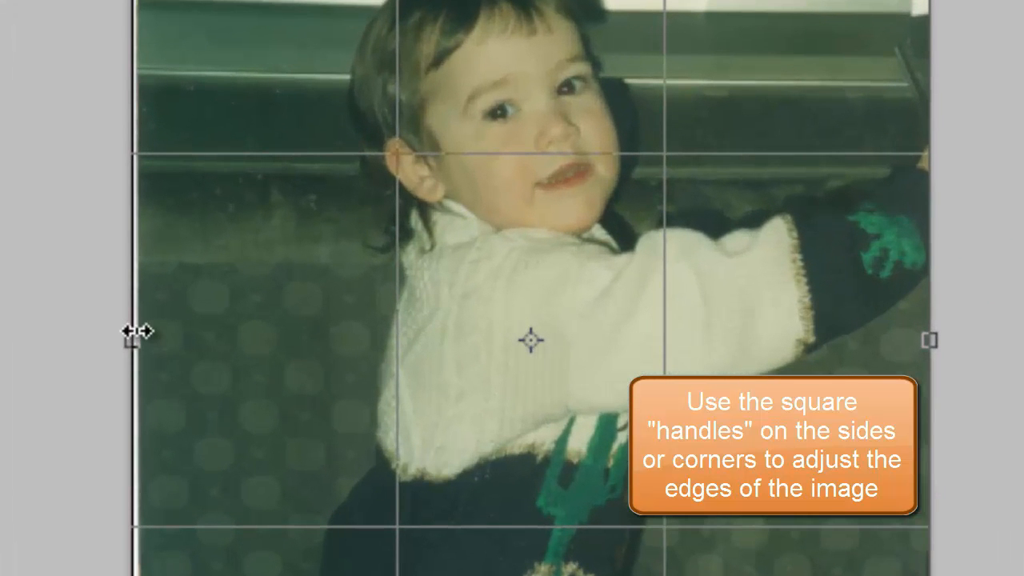
pyautogui.moveTo(137, 341); pyautogui.dragTo(148, 344)
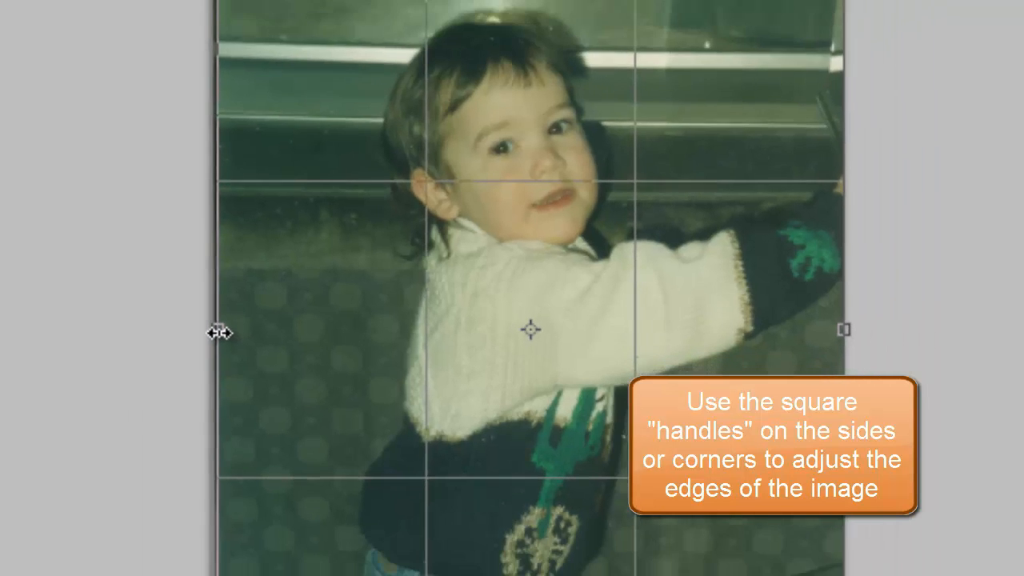
pyautogui.press('Return')
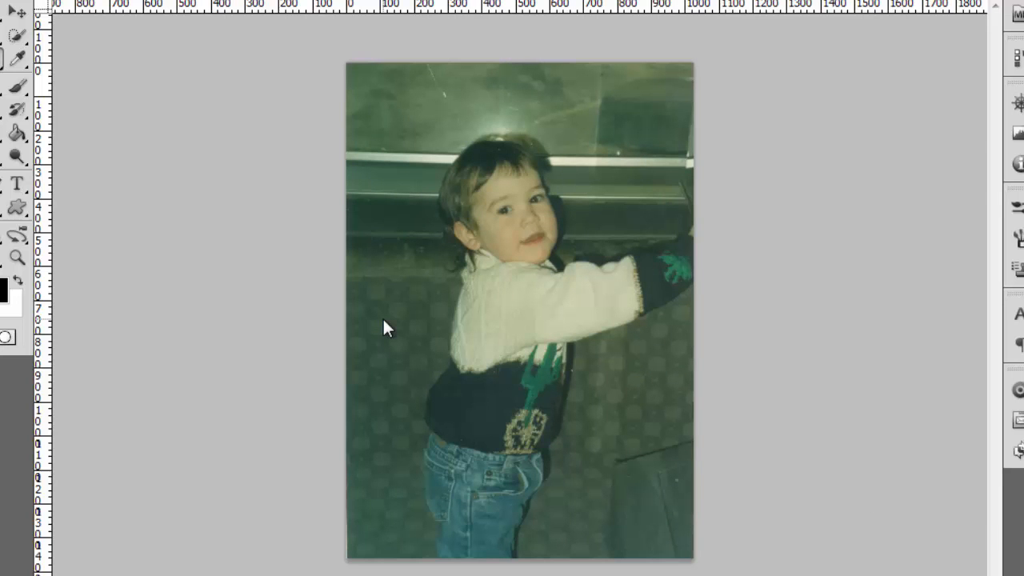
pyautogui.hotkey('ctrl', 'shift', 's')
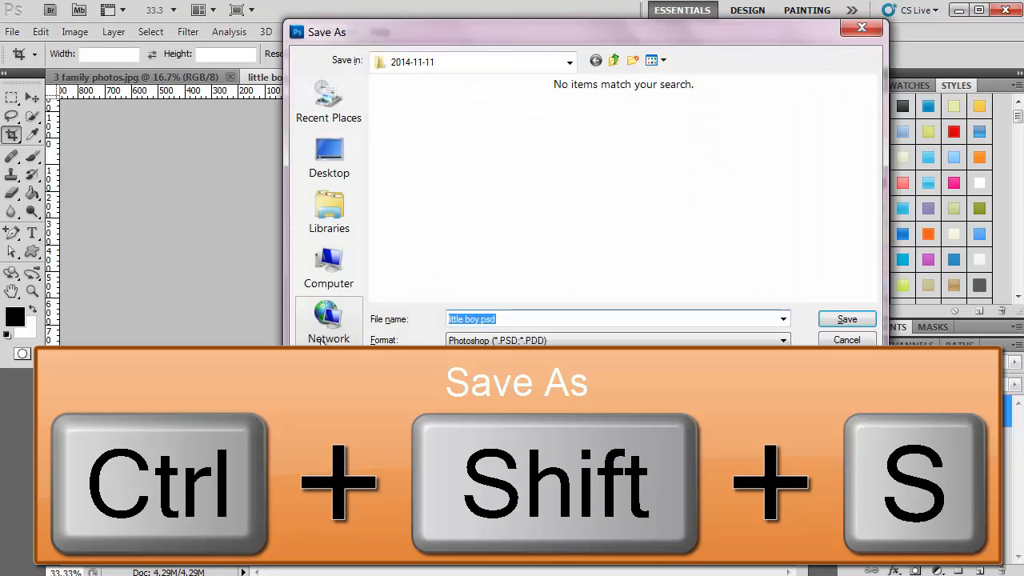
# Step: Save the cropped photo as little boy.jpg in JPEG format at quality 12
pyautogui.click(647, 340)
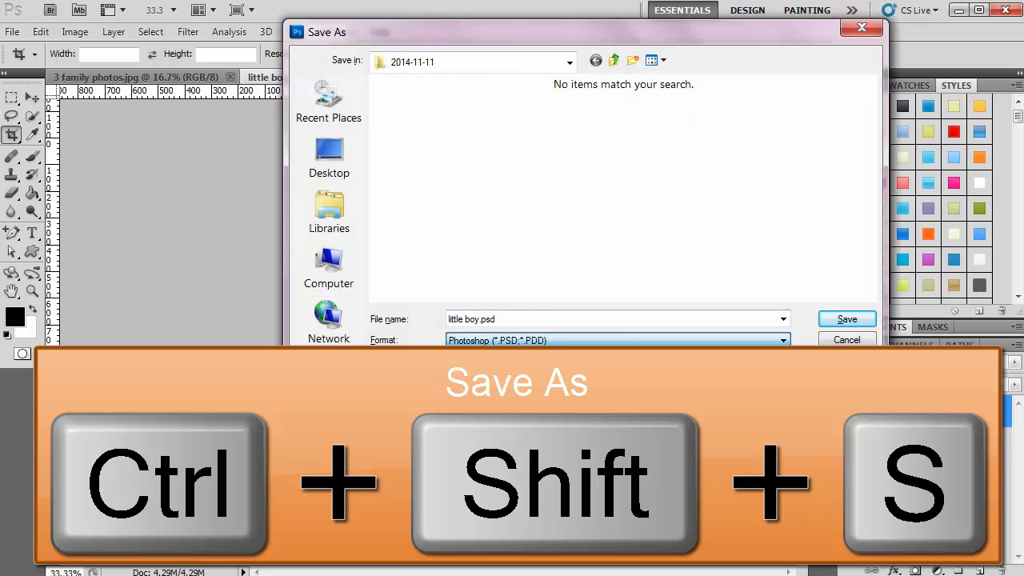
pyautogui.click(512, 413)
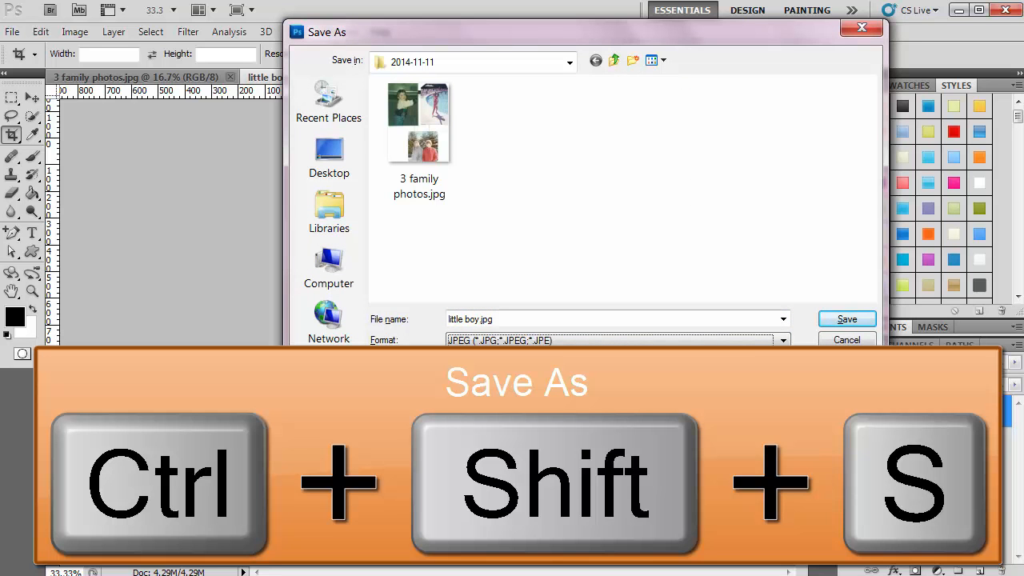
pyautogui.click(855, 320)
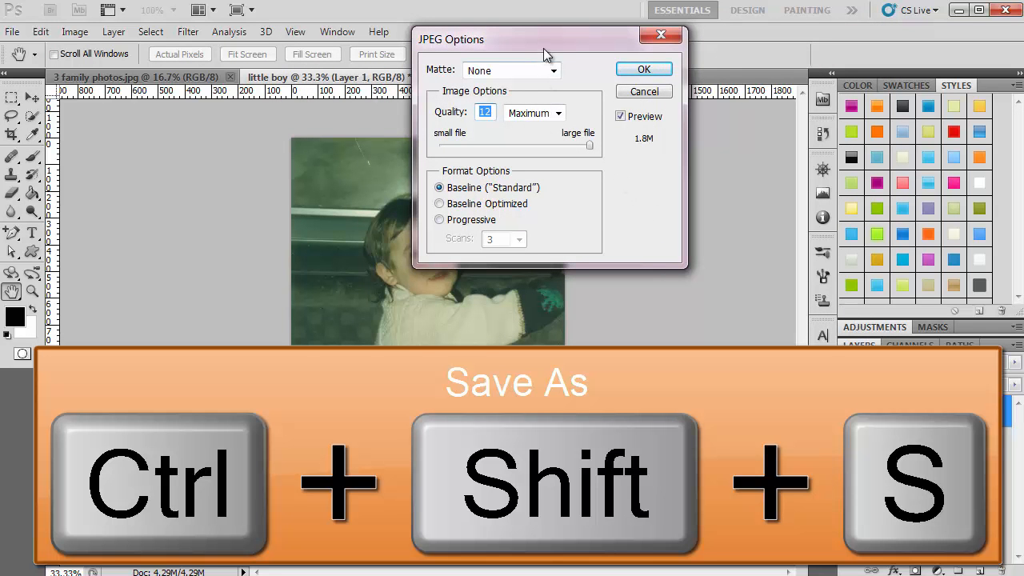
pyautogui.click(644, 70)
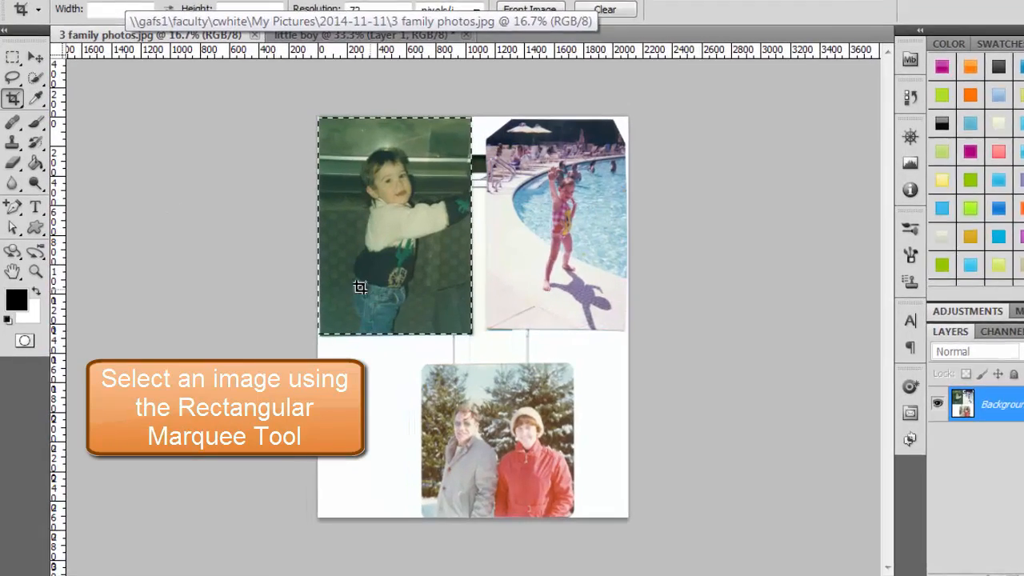
# Step: Select and copy the girl's pool photo at top right into a new document named 'girl'
pyautogui.click(13, 57)
pyautogui.moveTo(484, 119); pyautogui.dragTo(704, 328)
pyautogui.hotkey('ctrl', 'c')
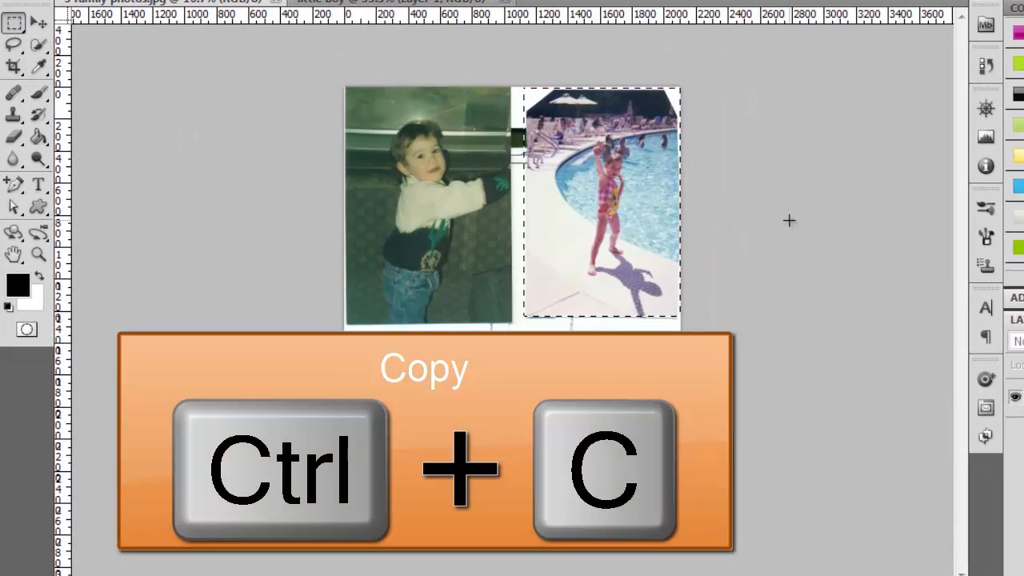
pyautogui.hotkey('ctrl', 'n')
pyautogui.write('girl')
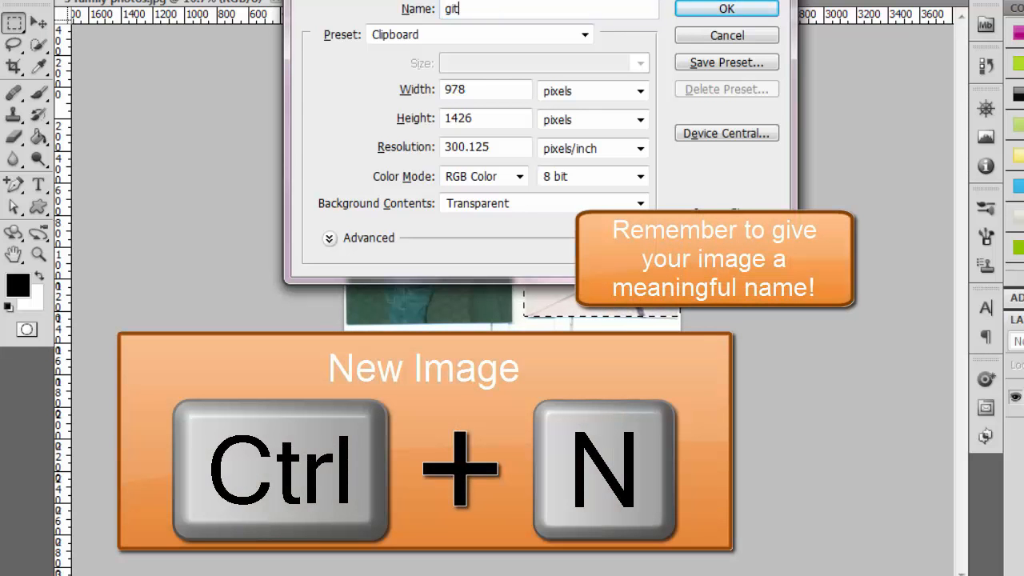
pyautogui.press('BackSpace')
pyautogui.press('BackSpace')
pyautogui.press('BackSpace')
pyautogui.press('BackSpace')
pyautogui.click(732, 10)
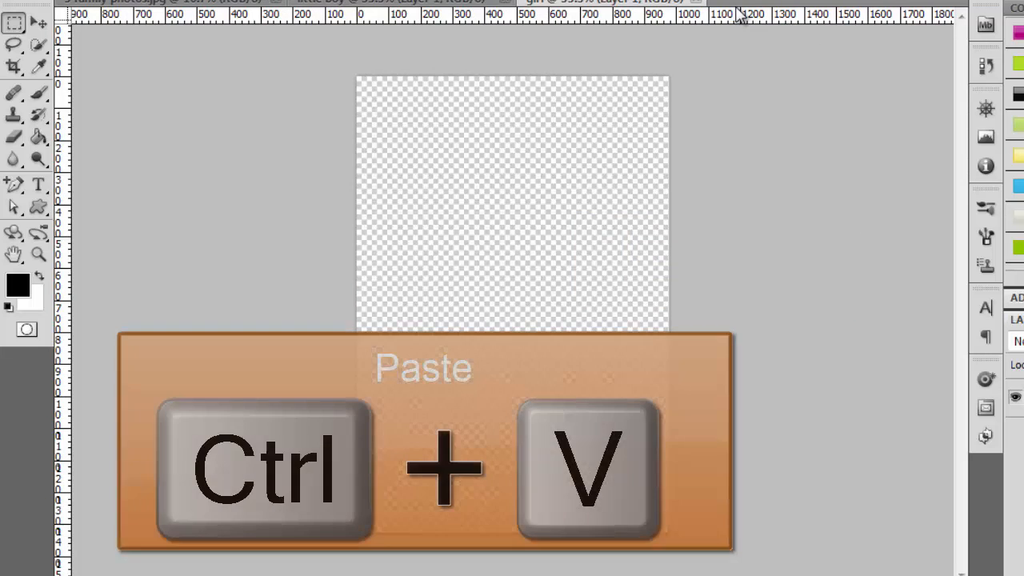
# Step: Paste the pool photo and crop off its dark top corners and left edge
pyautogui.hotkey('ctrl', 'v')
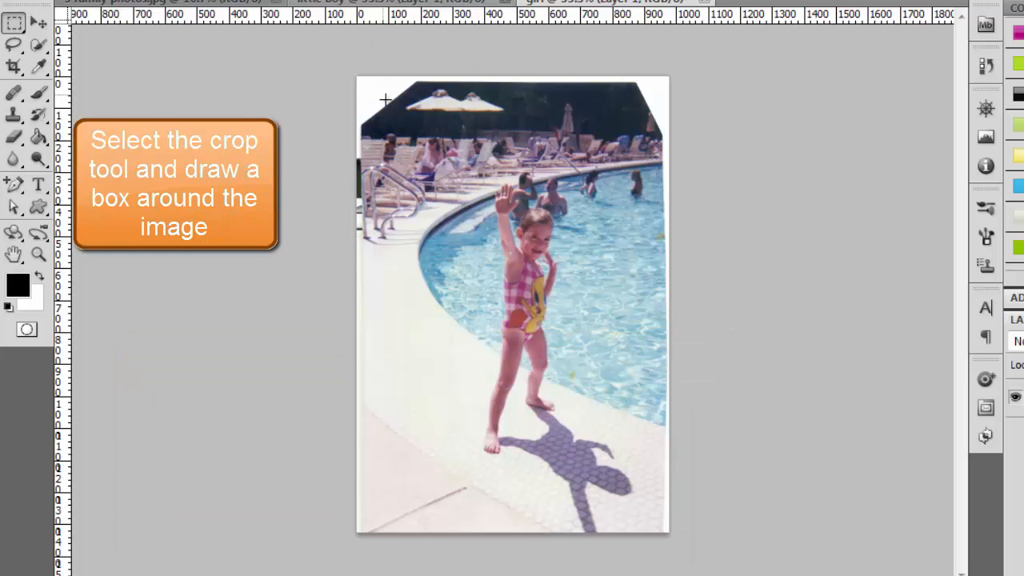
pyautogui.click(13, 67)
pyautogui.moveTo(357, 114); pyautogui.dragTo(671, 533)
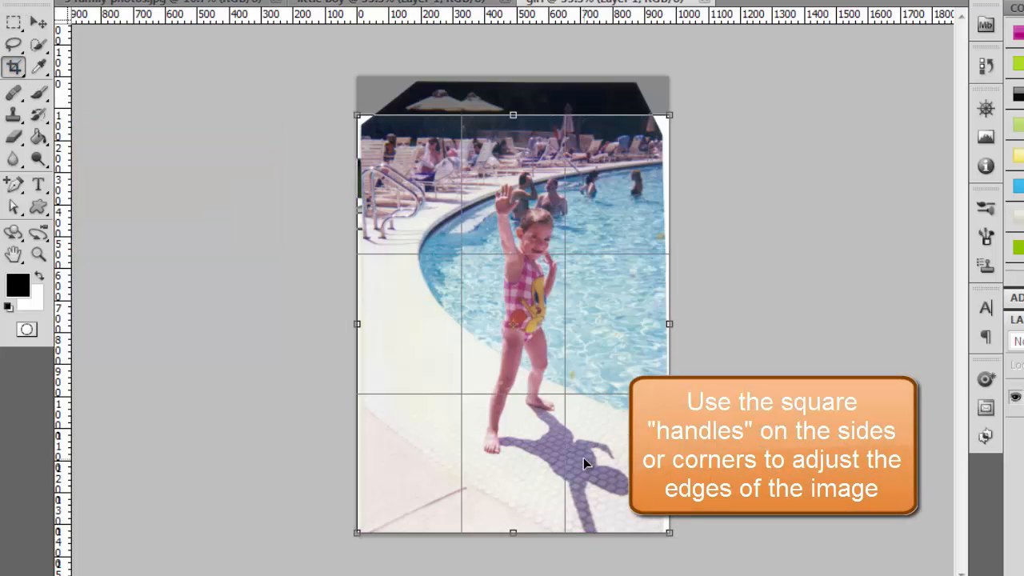
pyautogui.moveTo(511, 117); pyautogui.dragTo(513, 155)
pyautogui.moveTo(355, 342); pyautogui.dragTo(364, 343)
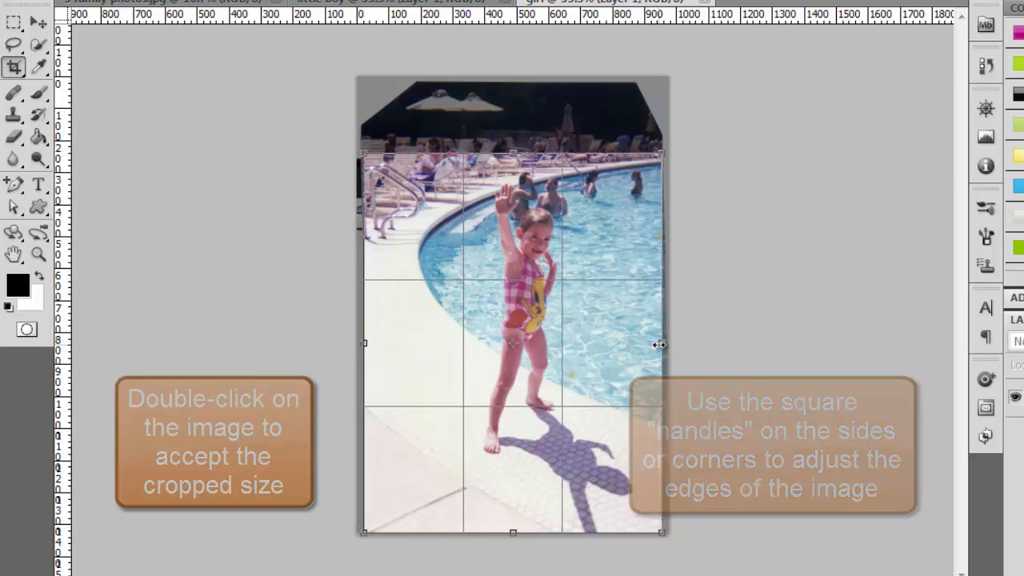
pyautogui.doubleClick(570, 365)
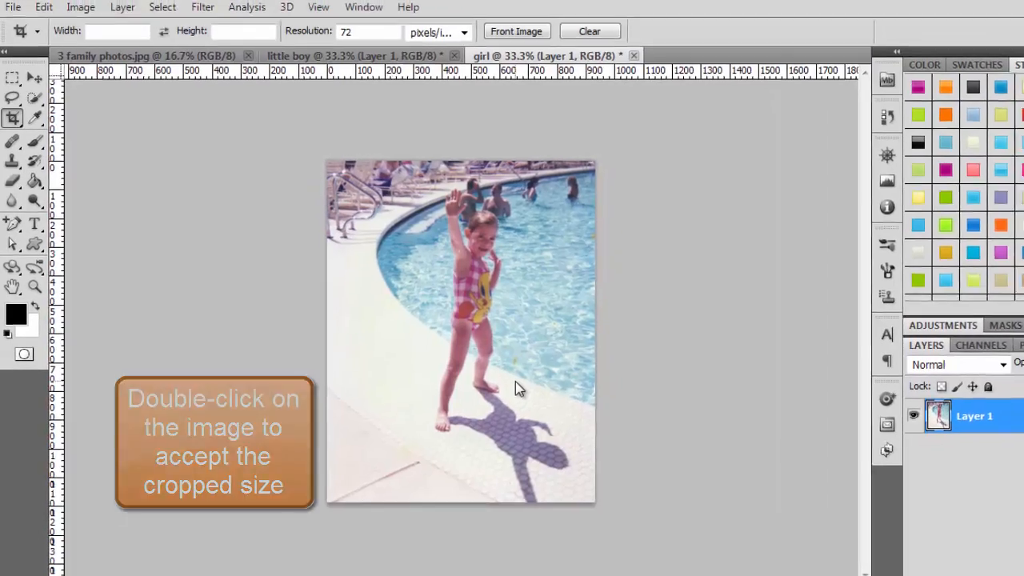
# Step: Save the girl image as a JPEG and return to the 3 family photos scan
pyautogui.hotkey('ctrl', 'shift', 's')
pyautogui.click(806, 350)
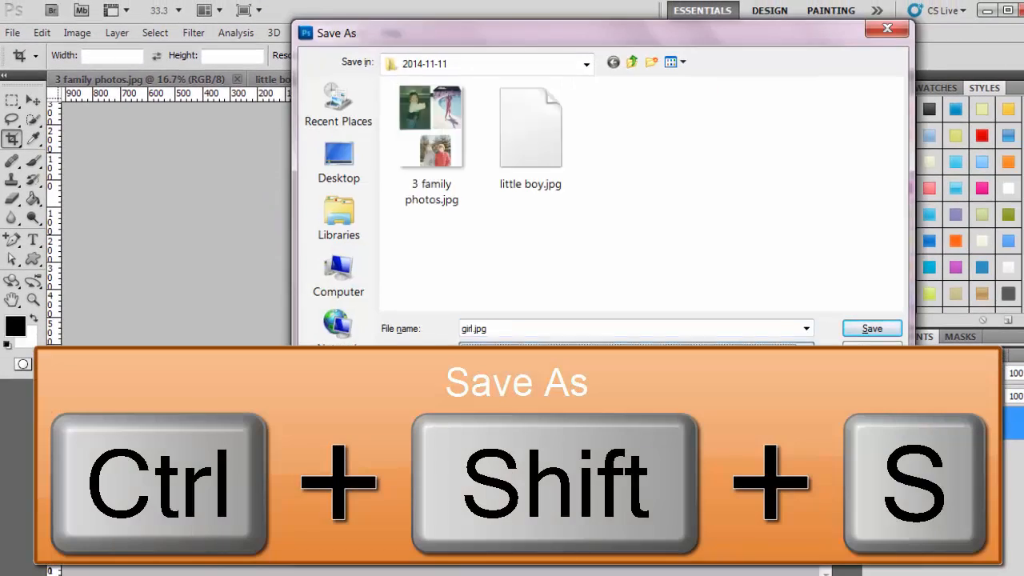
pyautogui.click(560, 452)
pyautogui.click(890, 330)
pyautogui.click(669, 73)
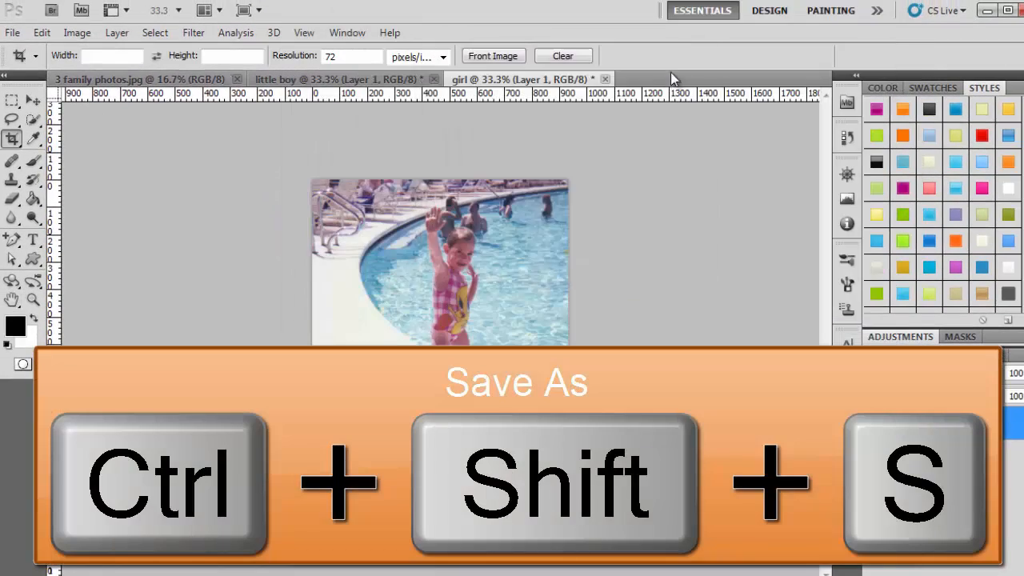
pyautogui.click(117, 81)
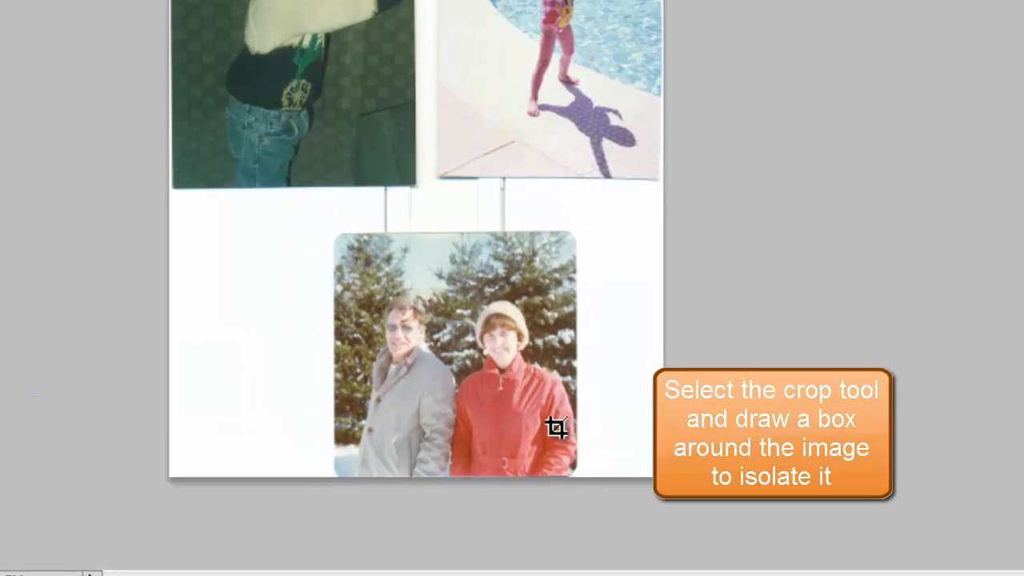
# Step: Crop the scan to the couple's snowy photo at the bottom and save it as 'mom and dad'
pyautogui.moveTo(325, 229); pyautogui.dragTo(581, 489)
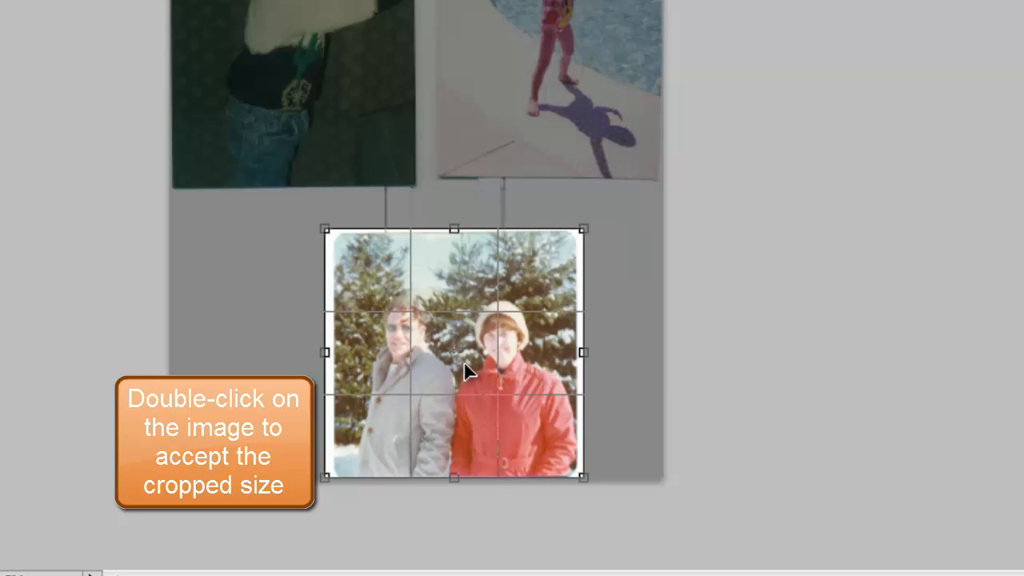
pyautogui.doubleClick(464, 361)
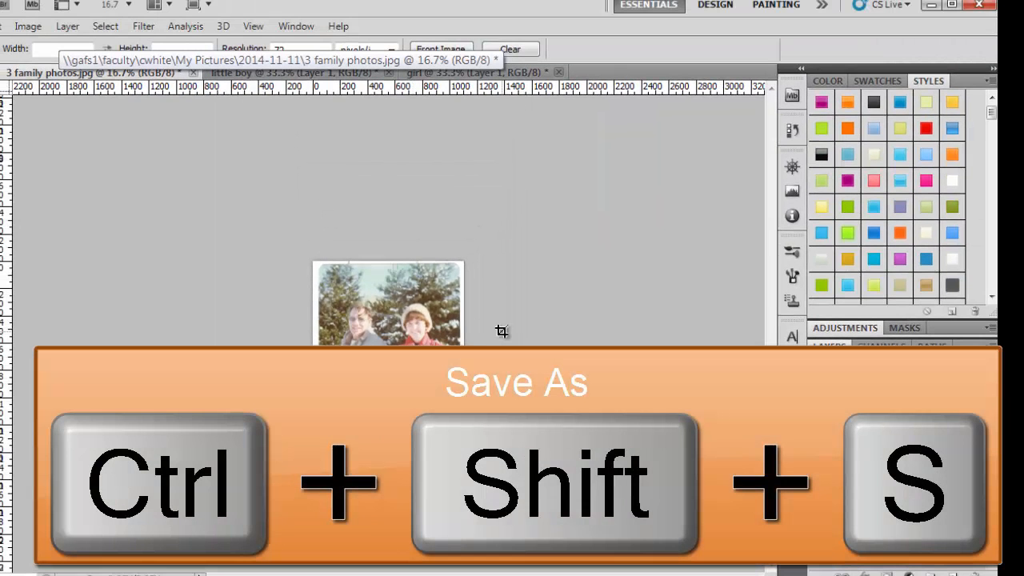
pyautogui.hotkey('ctrl', 'shift', 's')
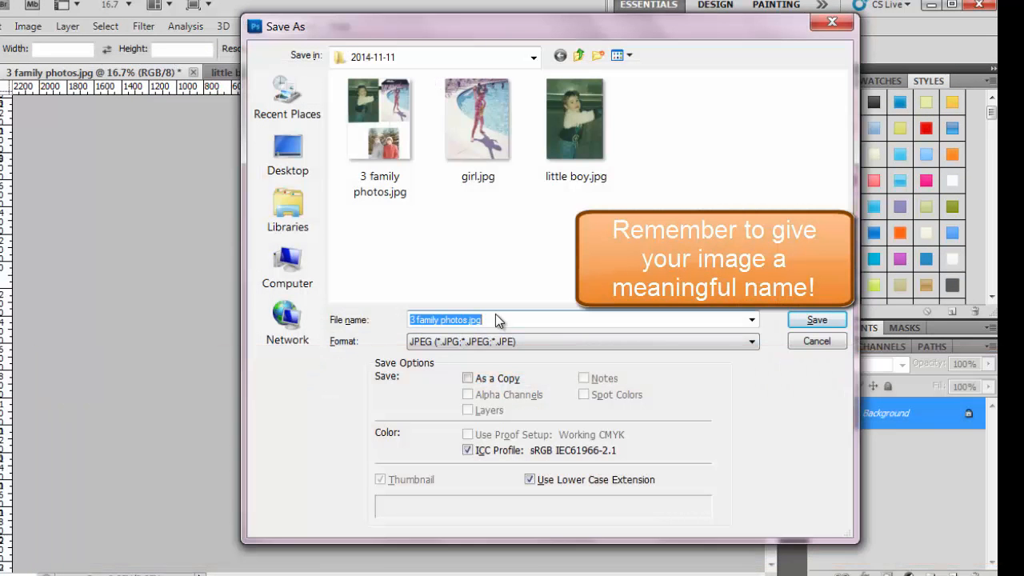
pyautogui.write('mom and dad')
pyautogui.click(816, 320)
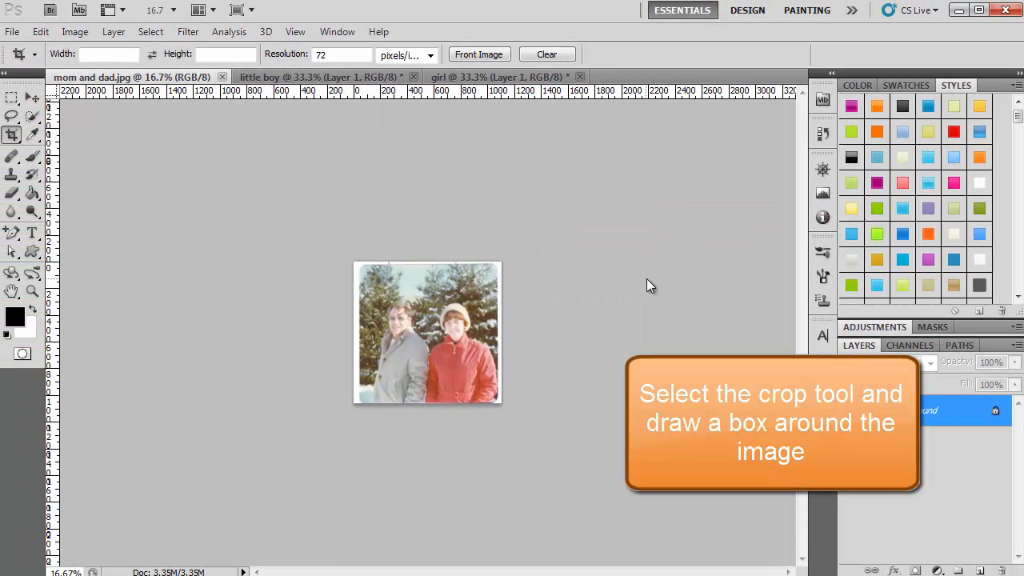
# Step: Tighten the crop on all four sides to remove the white rounded border, then save mom and dad.jpg
pyautogui.hotkey('ctrl', '+')
pyautogui.hotkey('ctrl', '+')
pyautogui.hotkey('ctrl', '+')
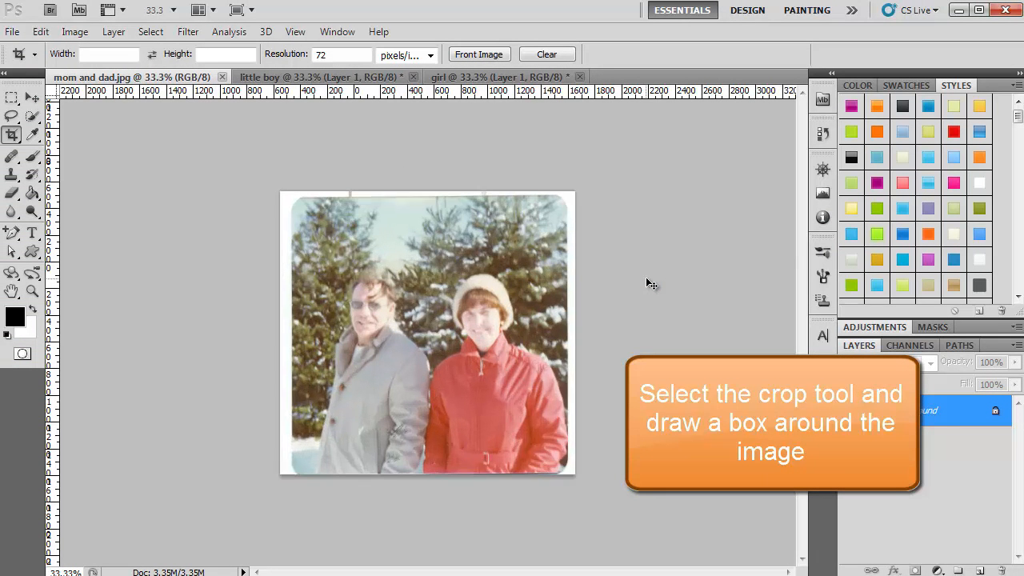
pyautogui.moveTo(207, 120); pyautogui.dragTo(648, 545)
pyautogui.moveTo(648, 332); pyautogui.dragTo(639, 332)
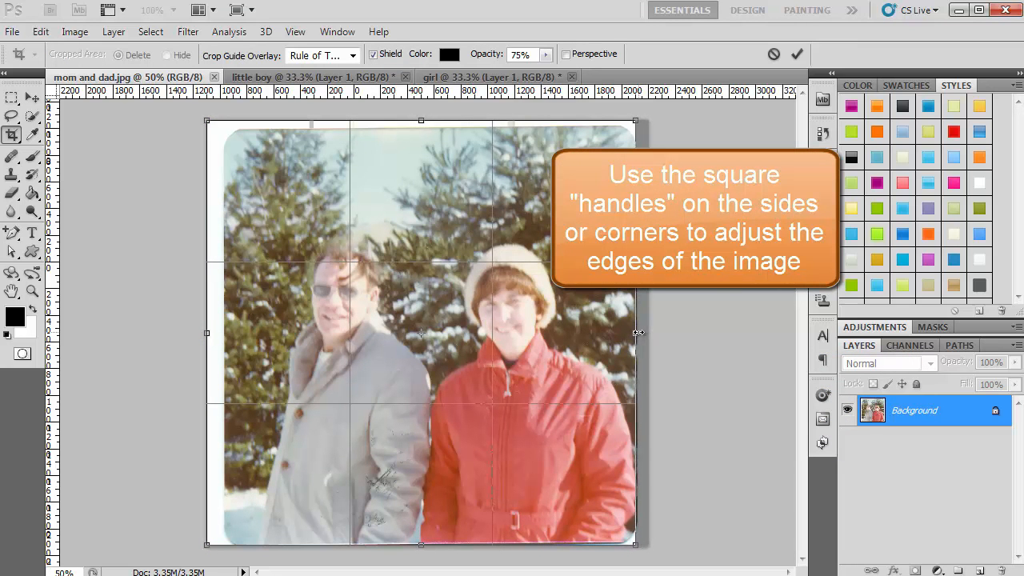
pyautogui.moveTo(207, 333); pyautogui.dragTo(228, 333)
pyautogui.moveTo(430, 121); pyautogui.dragTo(431, 141)
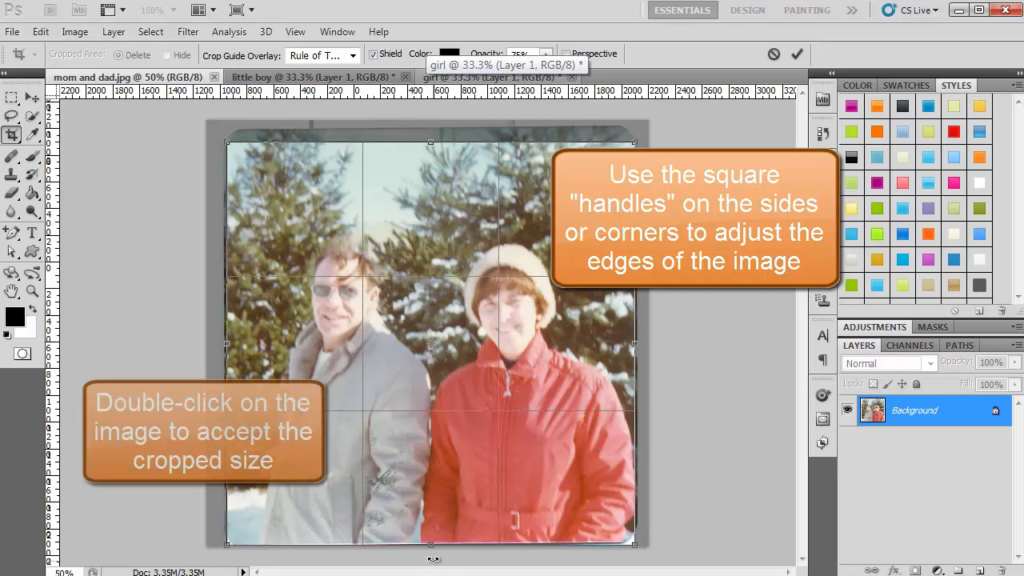
pyautogui.moveTo(432, 546); pyautogui.dragTo(432, 536)
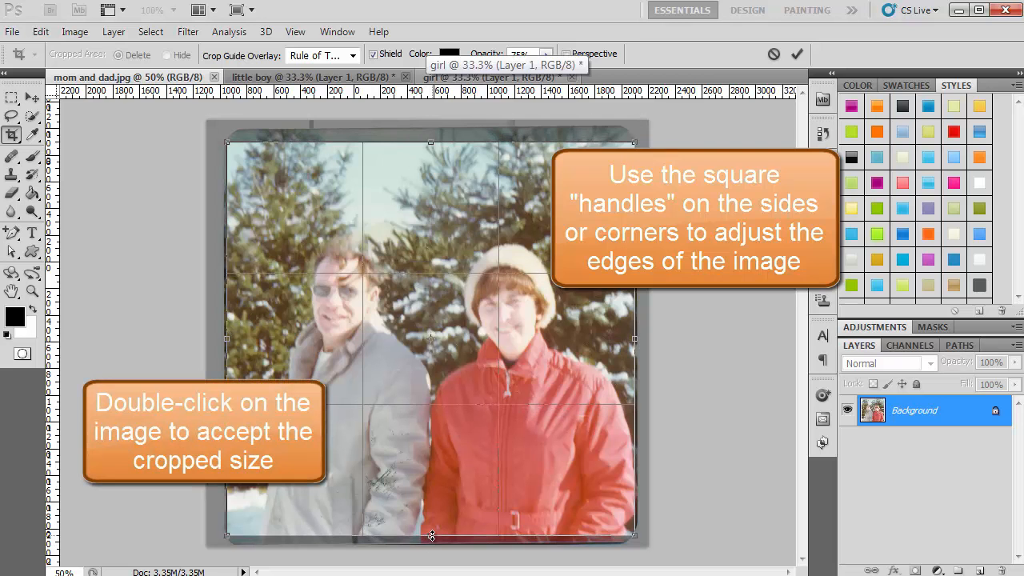
pyautogui.doubleClick(452, 436)
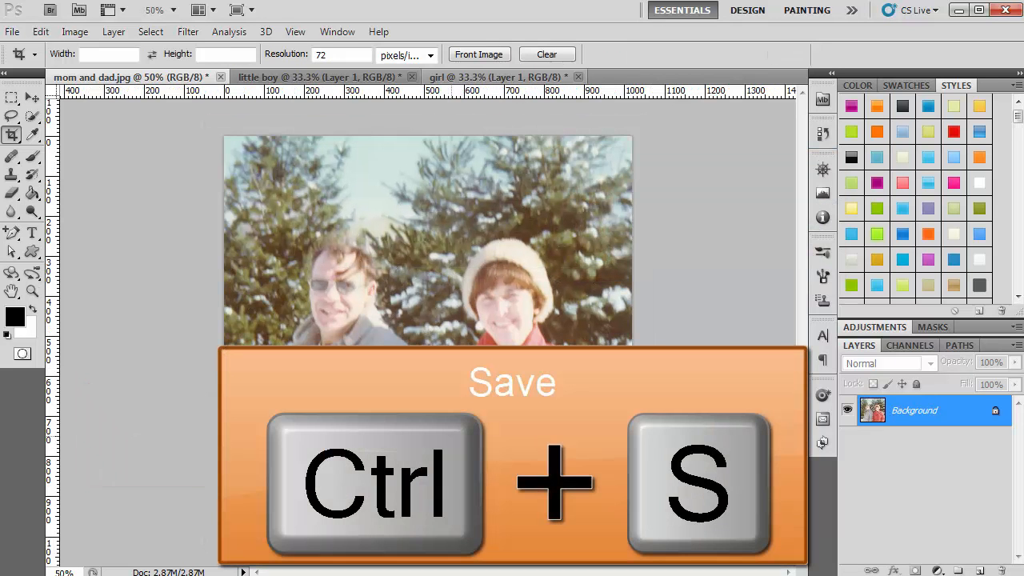
pyautogui.hotkey('ctrl', 's')
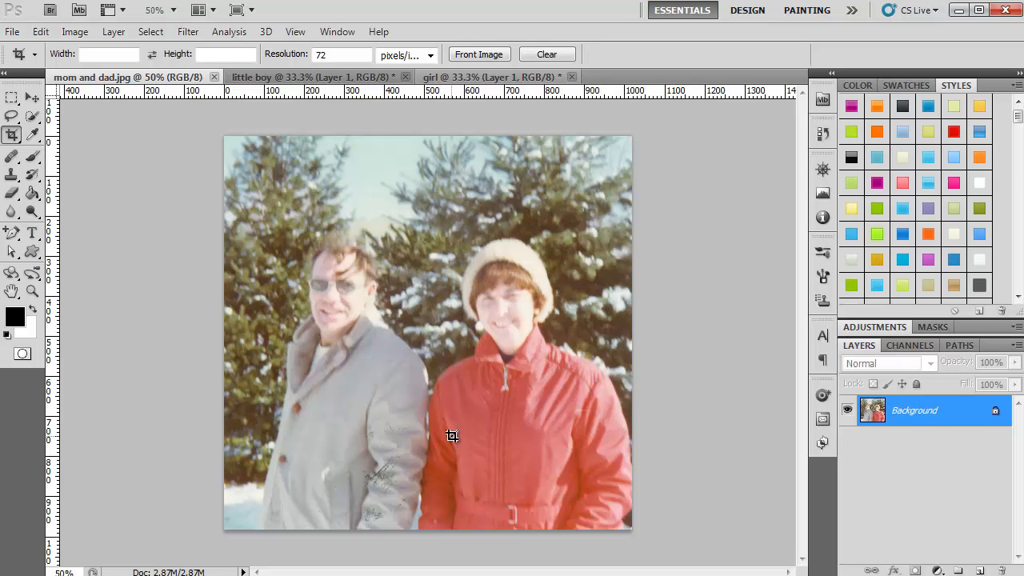